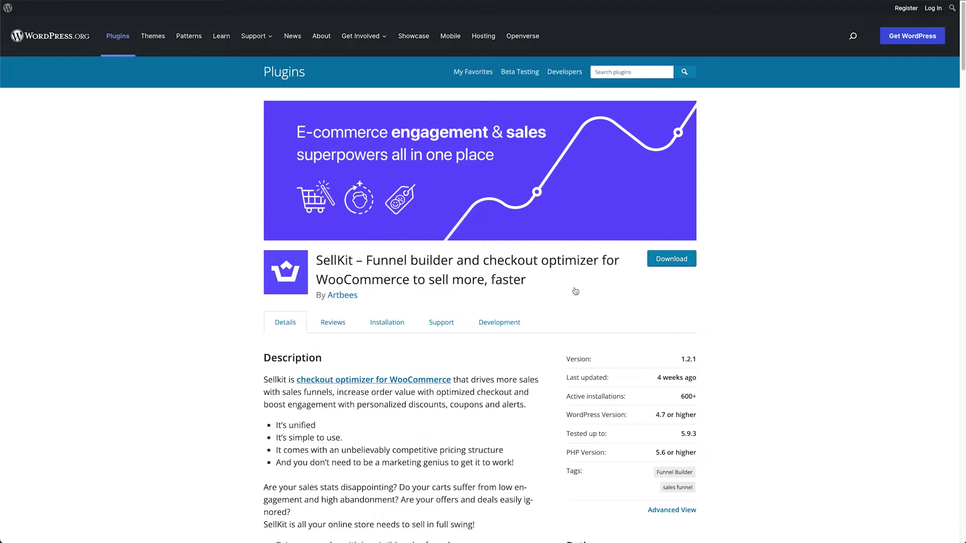
Step: Review the SellKit plugin's description on its WordPress.org page and download the plugin
{"action": "scroll", "coordinate": [576, 291], "scroll_direction": "down", "scroll_amount": 5}
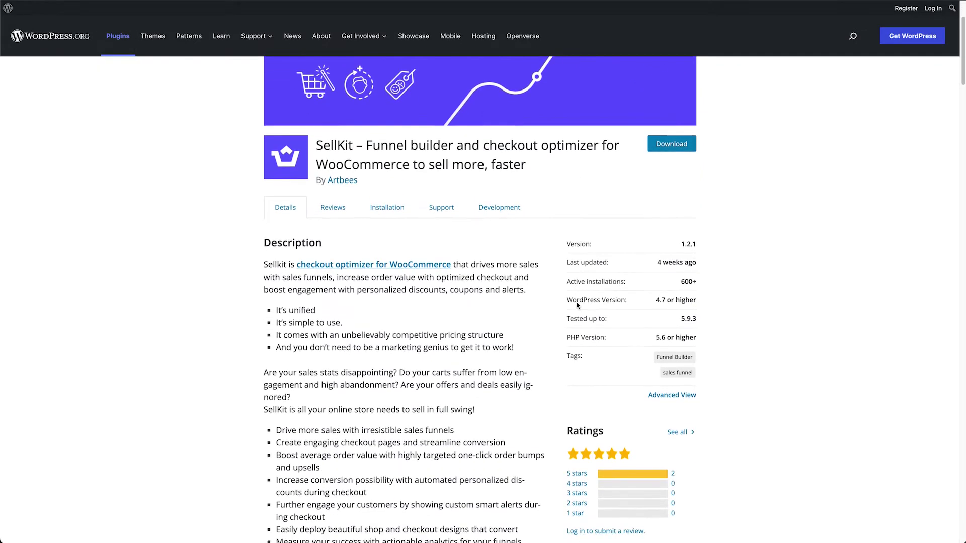
{"action": "scroll", "coordinate": [577, 306], "scroll_direction": "up", "scroll_amount": 2}
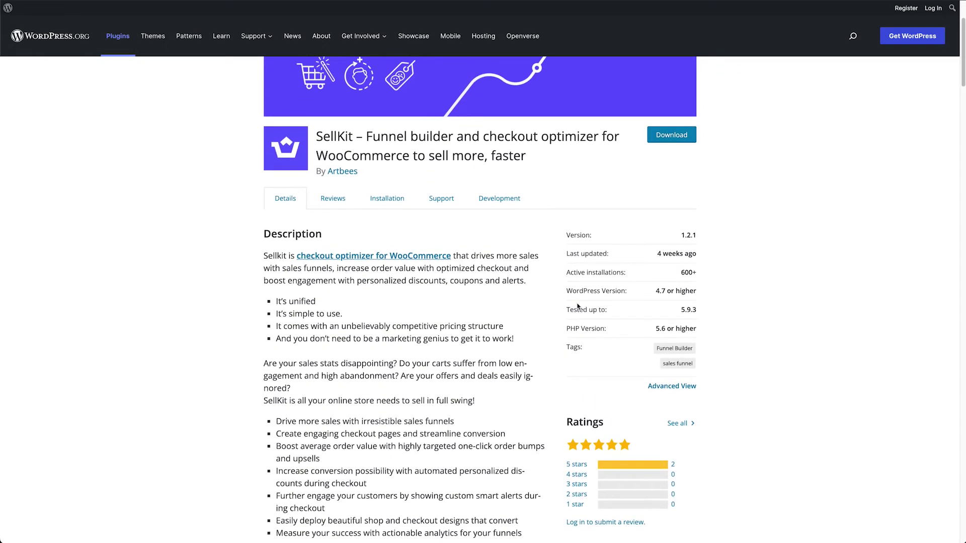
{"action": "left_click", "coordinate": [674, 141]}
{"action": "key", "text": "Return"}
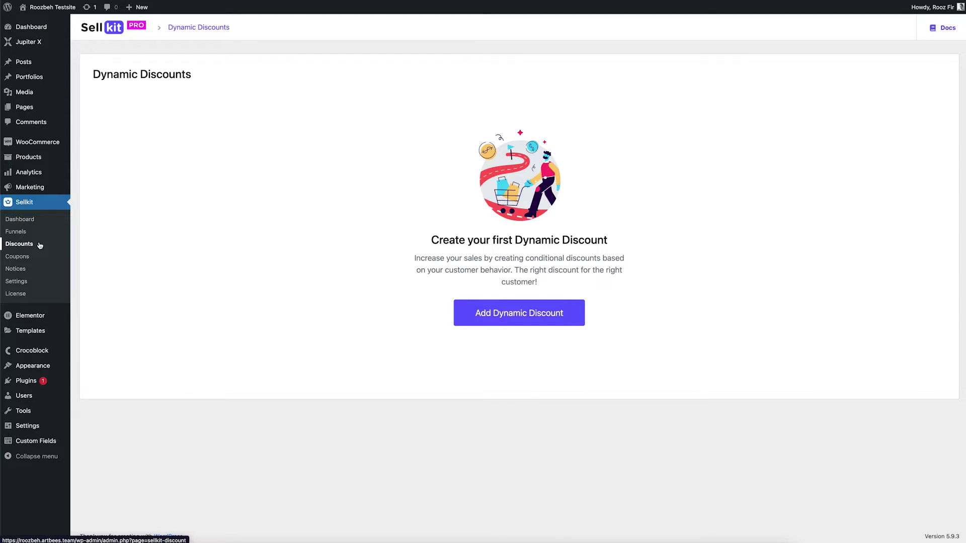
Step: Start a new dynamic discount rule and name it "New Customer"
{"action": "left_click", "coordinate": [515, 323]}
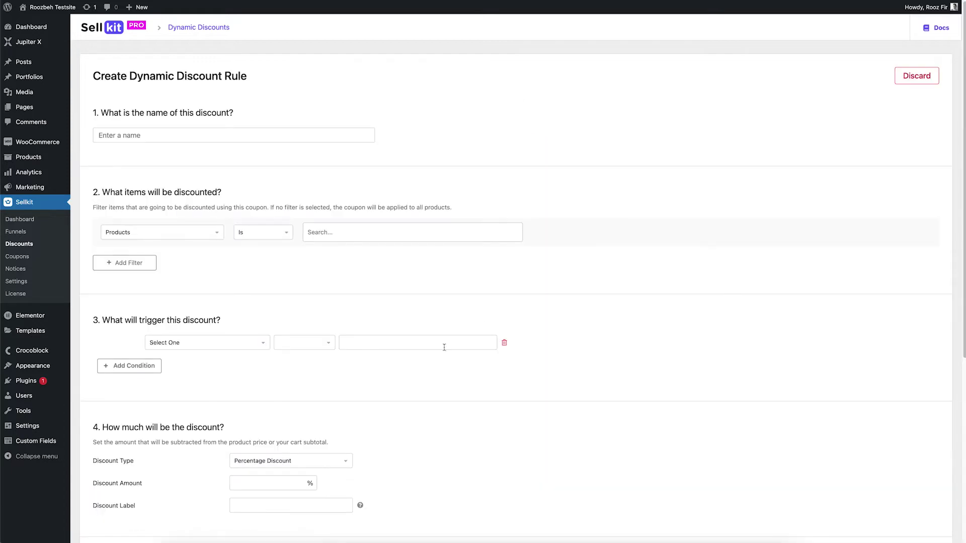
{"action": "scroll", "coordinate": [444, 347], "scroll_direction": "down", "scroll_amount": 3}
{"action": "scroll", "coordinate": [443, 346], "scroll_direction": "down", "scroll_amount": 2}
{"action": "scroll", "coordinate": [412, 369], "scroll_direction": "up", "scroll_amount": 5}
{"action": "left_click", "coordinate": [139, 136]}
{"action": "type", "text": "New Customer"}
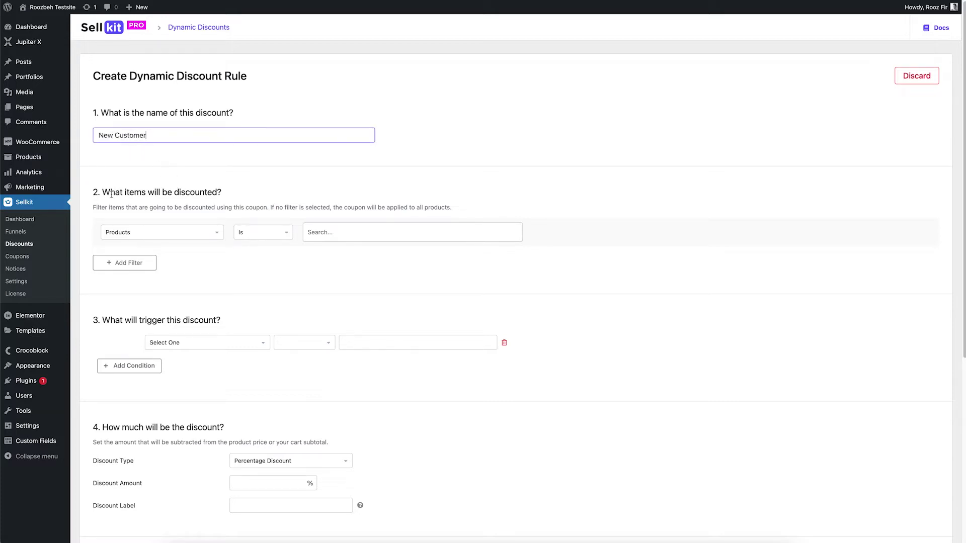
Step: Set the discounted items filter to Products Is All
{"action": "left_click", "coordinate": [204, 239]}
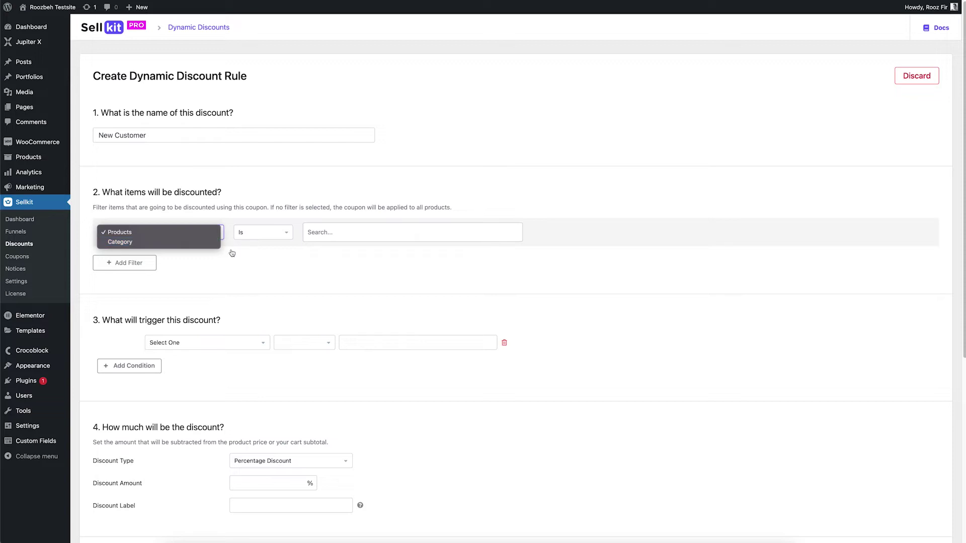
{"action": "left_click", "coordinate": [243, 257]}
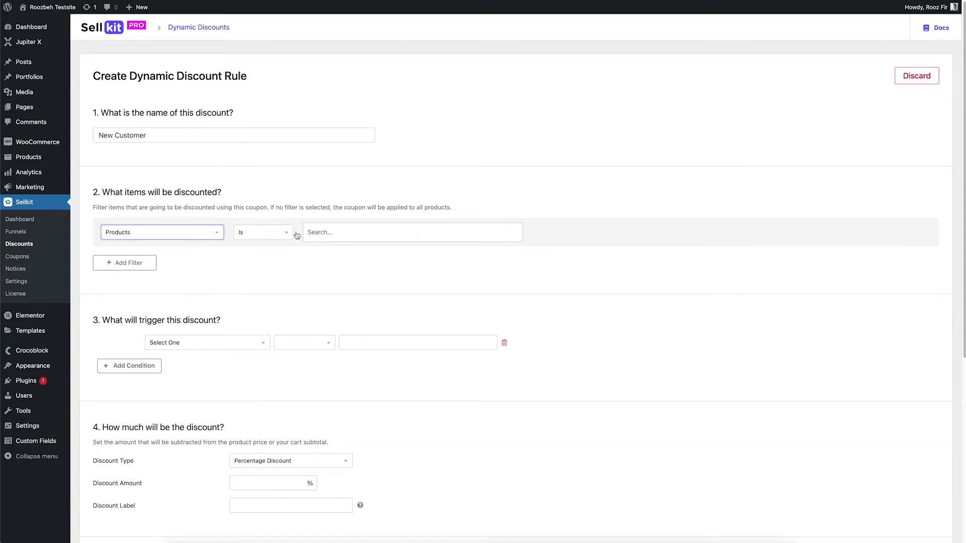
{"action": "left_click", "coordinate": [329, 237]}
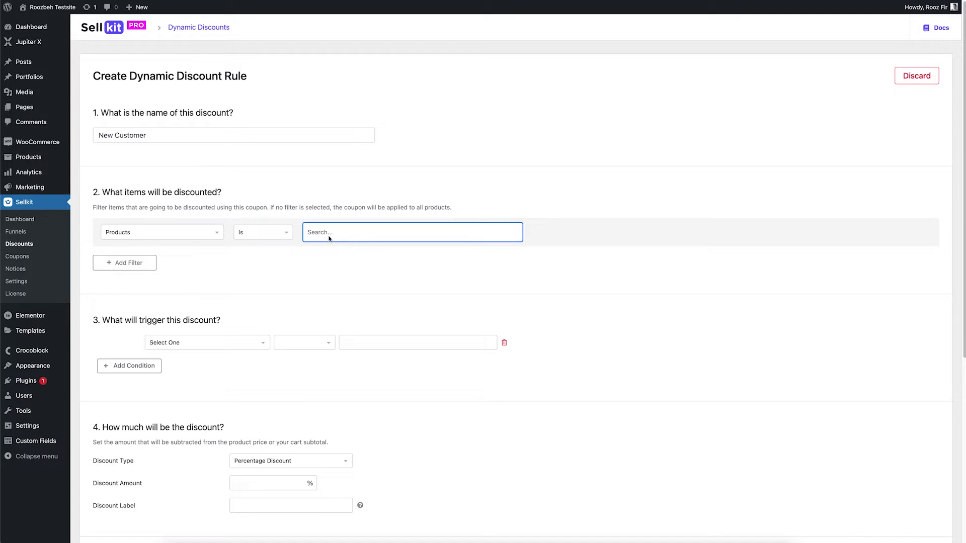
{"action": "type", "text": "All"}
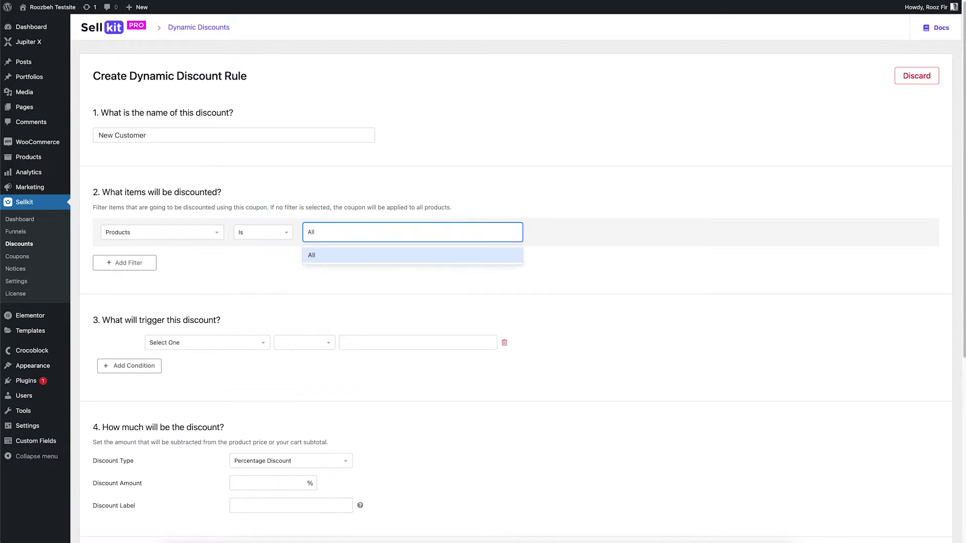
{"action": "left_click", "coordinate": [335, 254]}
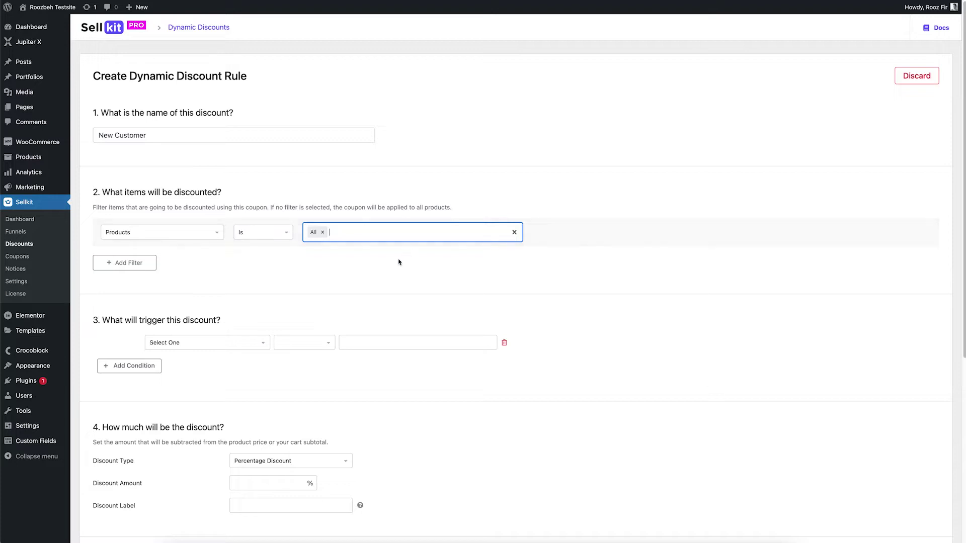
{"action": "left_click", "coordinate": [362, 283]}
Step: Set the discount's trigger to Total Orders Count less than 1, as the rule's only condition
{"action": "scroll", "coordinate": [355, 284], "scroll_direction": "down", "scroll_amount": 5}
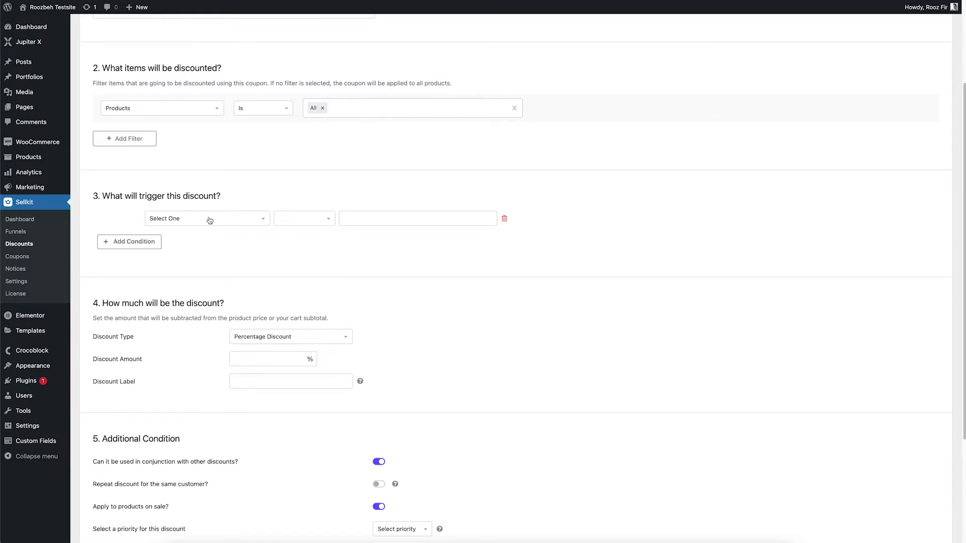
{"action": "left_click", "coordinate": [210, 221]}
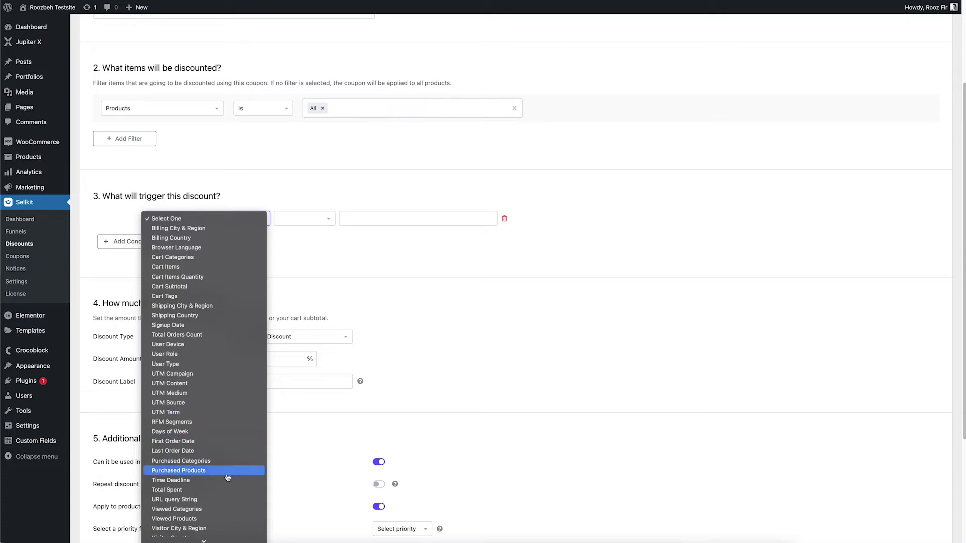
{"action": "scroll", "coordinate": [228, 478], "scroll_direction": "down", "scroll_amount": 1}
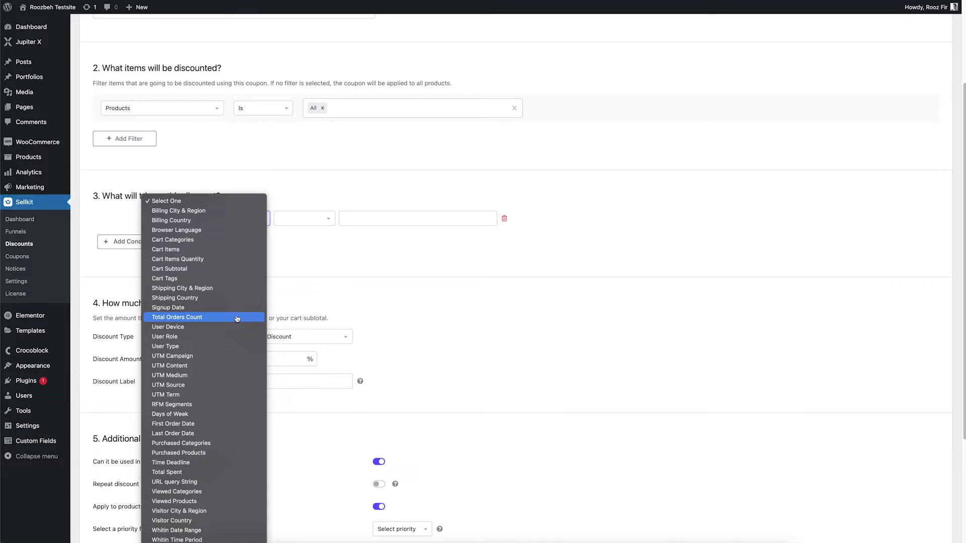
{"action": "left_click", "coordinate": [209, 318]}
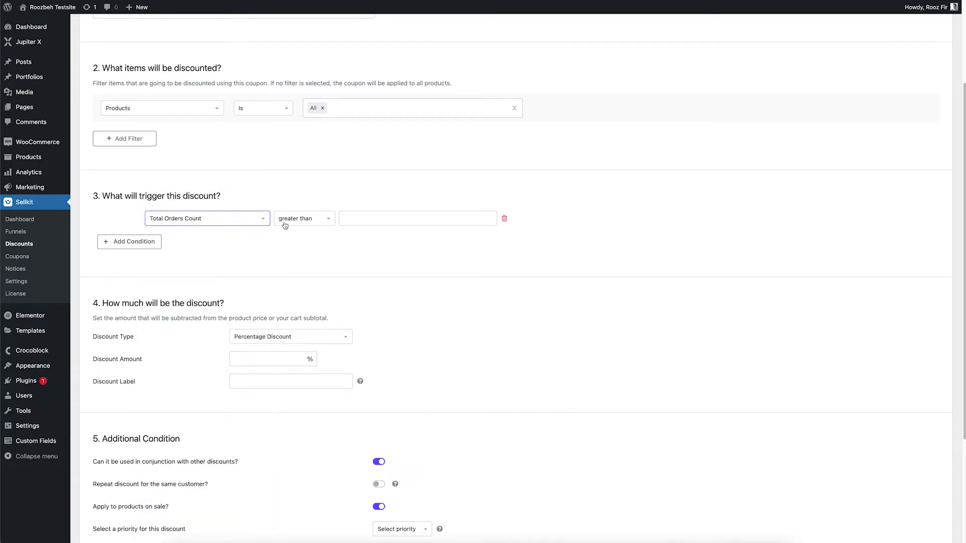
{"action": "left_click", "coordinate": [316, 225]}
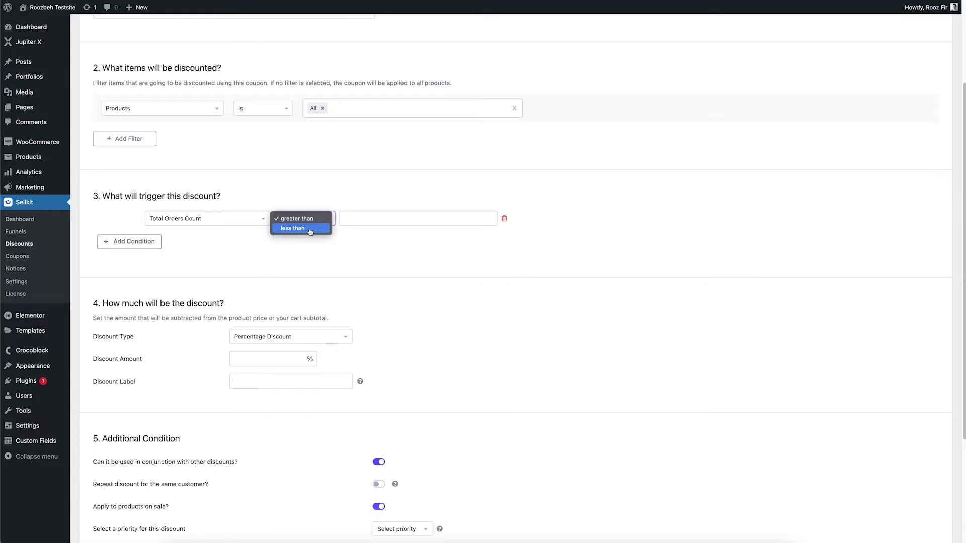
{"action": "left_click", "coordinate": [310, 232]}
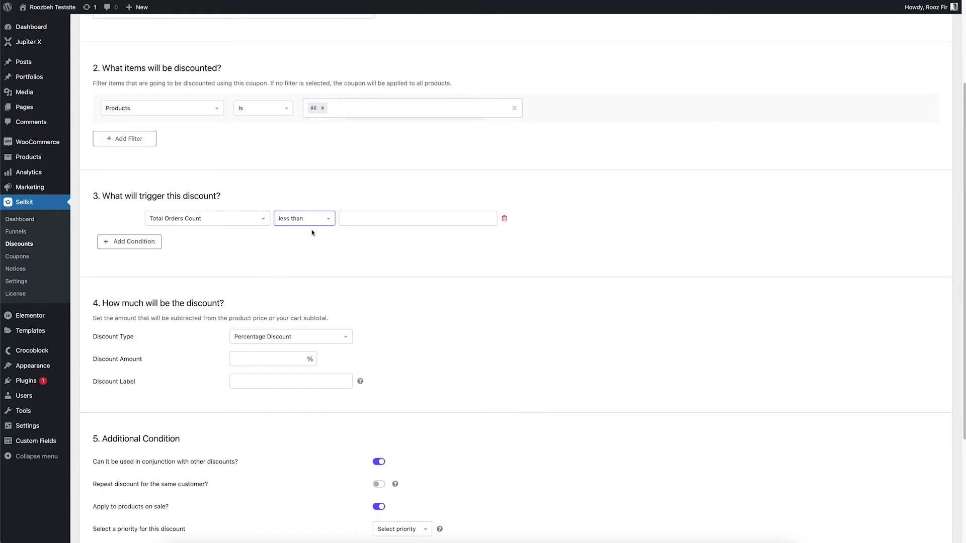
{"action": "left_click", "coordinate": [355, 219]}
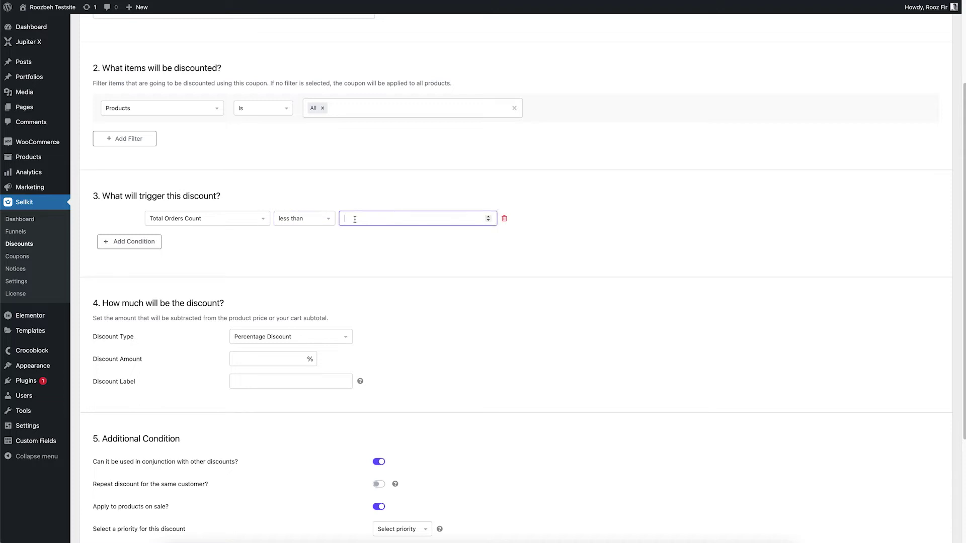
{"action": "type", "text": "1"}
{"action": "left_click", "coordinate": [155, 247]}
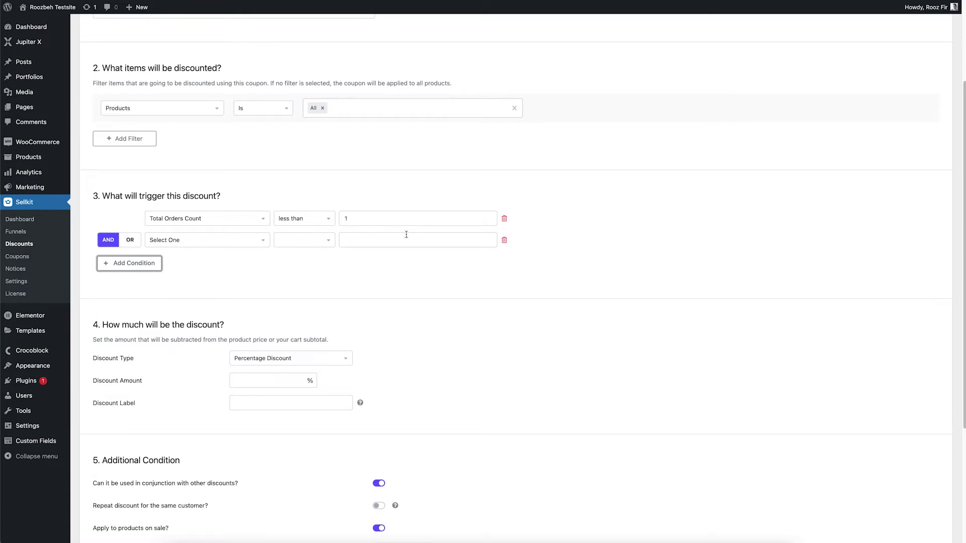
{"action": "left_click", "coordinate": [504, 241]}
Step: Set the discount to a Percentage Discount of 10% with the label "New Customer Discount"
{"action": "scroll", "coordinate": [460, 246], "scroll_direction": "down", "scroll_amount": 3}
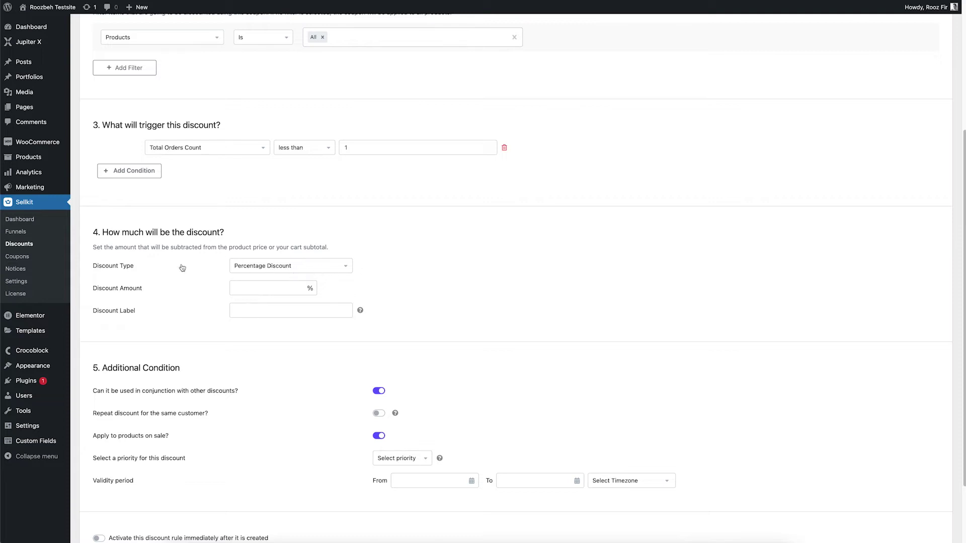
{"action": "left_click", "coordinate": [321, 269]}
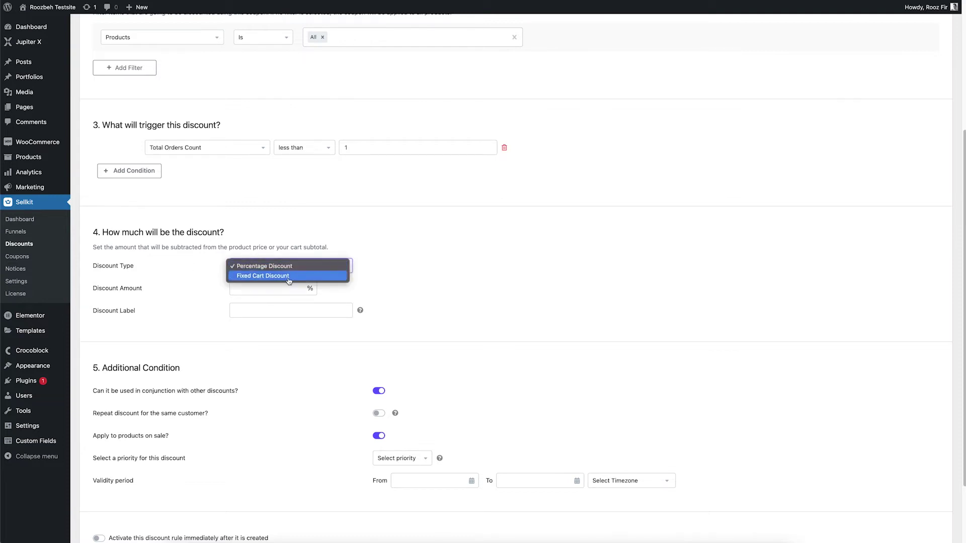
{"action": "left_click", "coordinate": [328, 270]}
{"action": "left_click", "coordinate": [294, 289]}
{"action": "type", "text": "10"}
{"action": "left_click", "coordinate": [156, 319]}
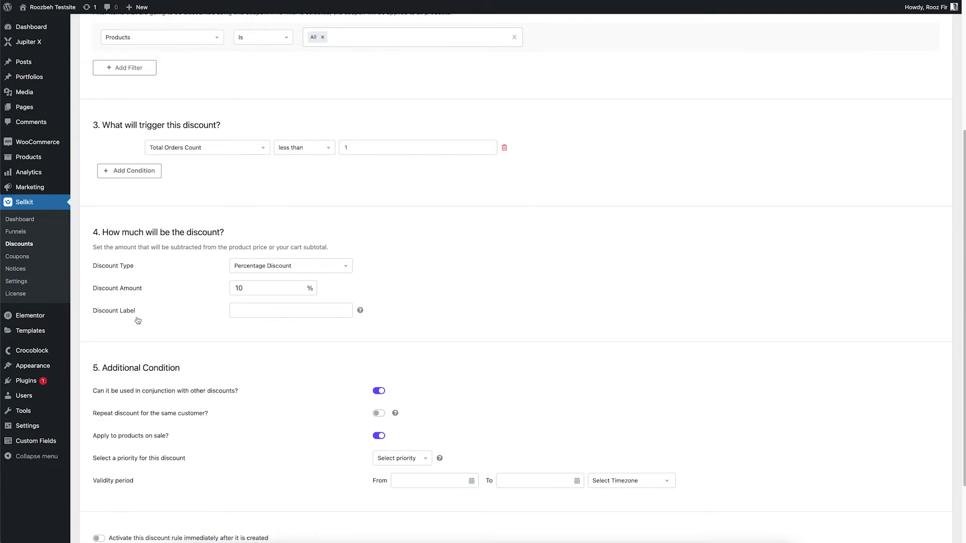
{"action": "left_click", "coordinate": [259, 310]}
{"action": "type", "text": "New Customer Discount"}
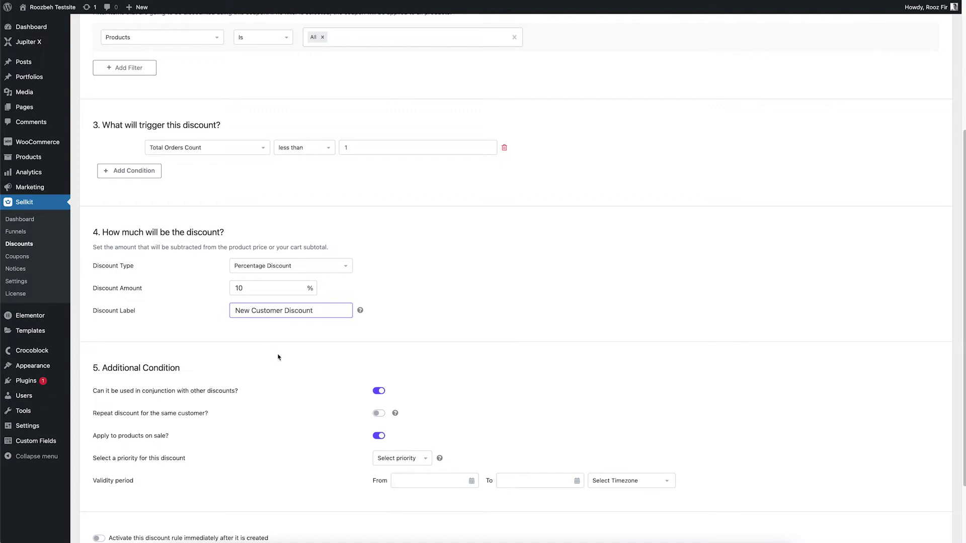
{"action": "left_click", "coordinate": [354, 335]}
Step: Create the discount rule with repetition for the same customer, a selected priority and immediate activation
{"action": "scroll", "coordinate": [139, 281], "scroll_direction": "down", "scroll_amount": 3}
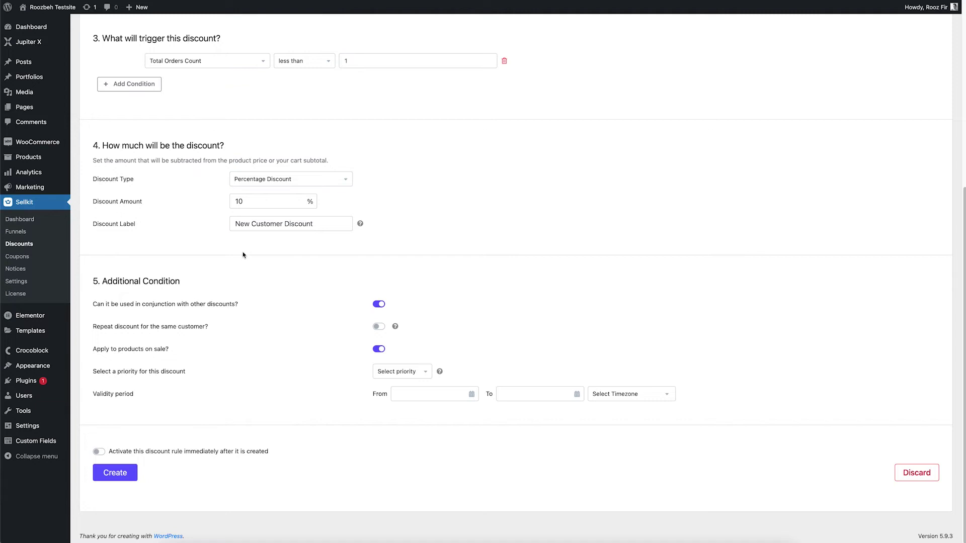
{"action": "left_click", "coordinate": [382, 330]}
{"action": "left_click", "coordinate": [414, 376]}
{"action": "left_click", "coordinate": [396, 384]}
{"action": "left_click", "coordinate": [101, 458]}
{"action": "left_click", "coordinate": [120, 475]}
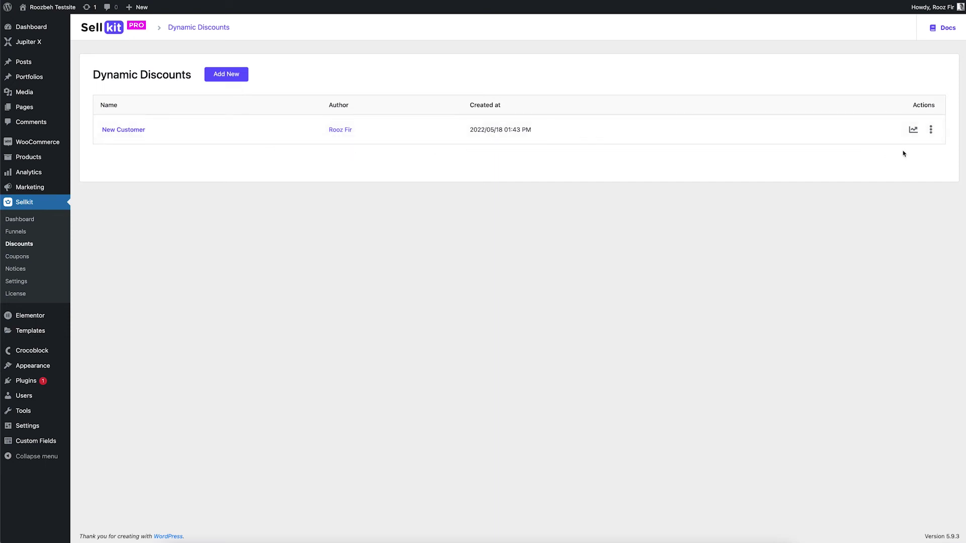
Step: Check the available actions for the New Customer discount and open its analytics
{"action": "left_click", "coordinate": [931, 131]}
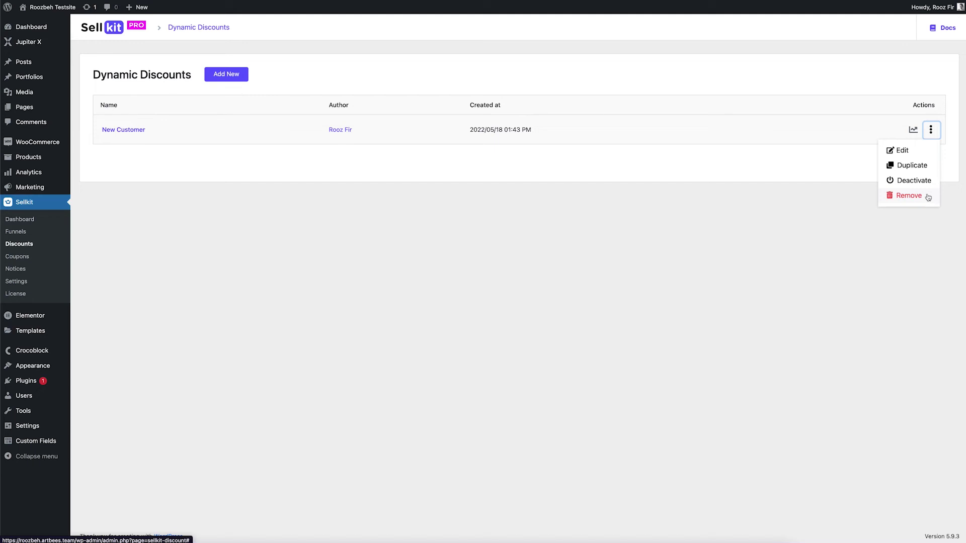
{"action": "left_click", "coordinate": [922, 216]}
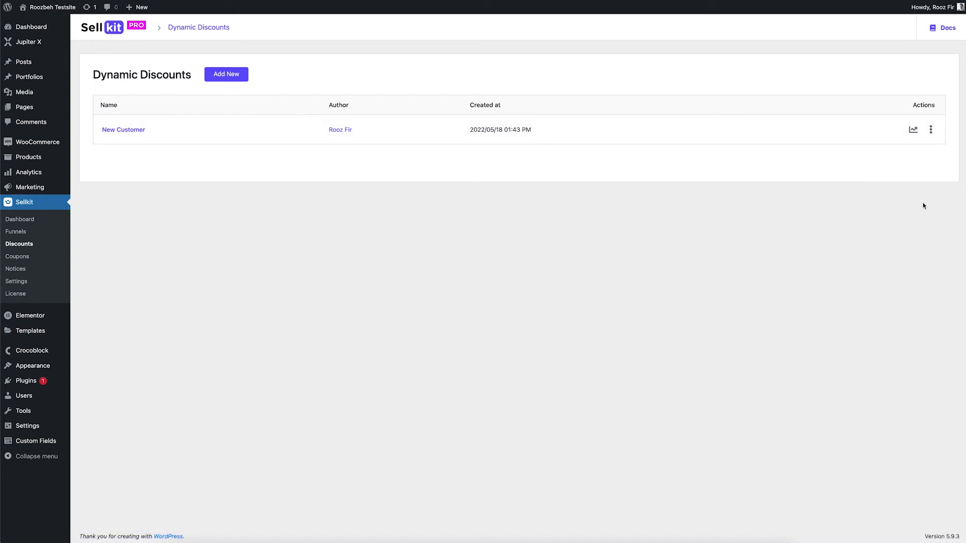
{"action": "left_click", "coordinate": [915, 130]}
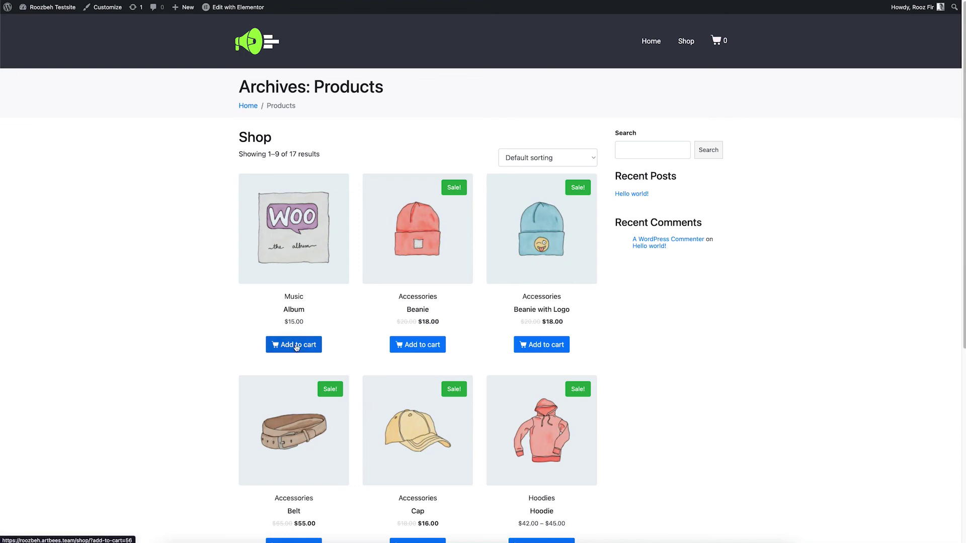
Step: Add the Album product to the cart on the storefront's shop page and open the shopping cart
{"action": "left_click", "coordinate": [296, 347]}
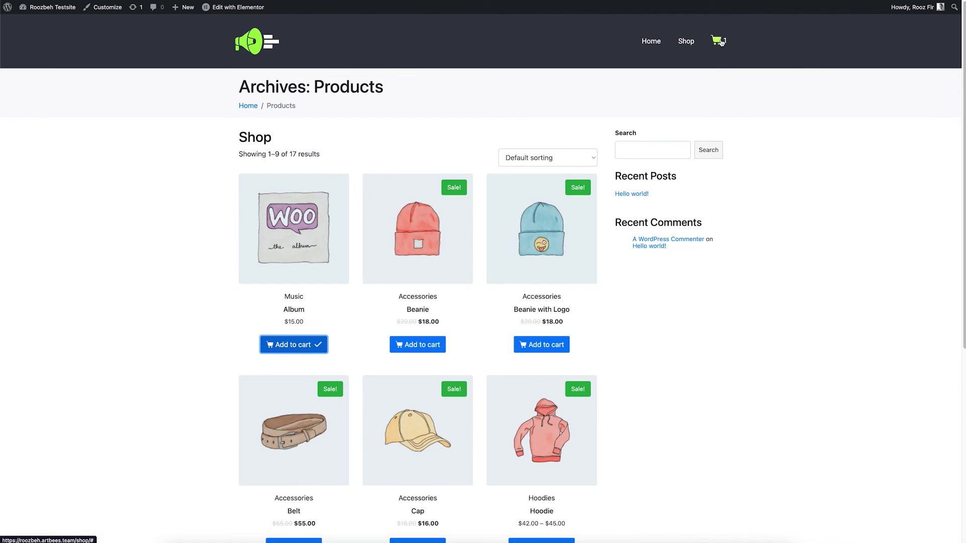
{"action": "left_click", "coordinate": [721, 42]}
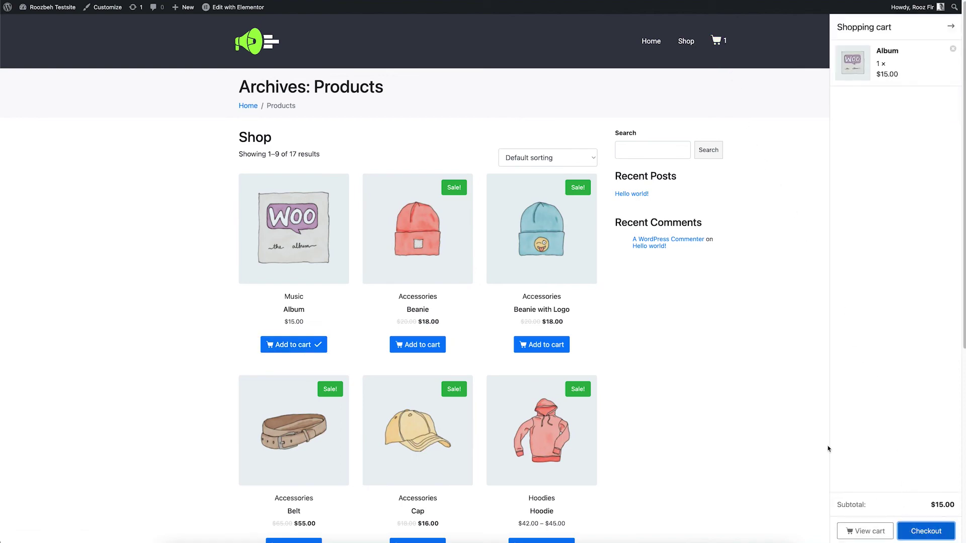